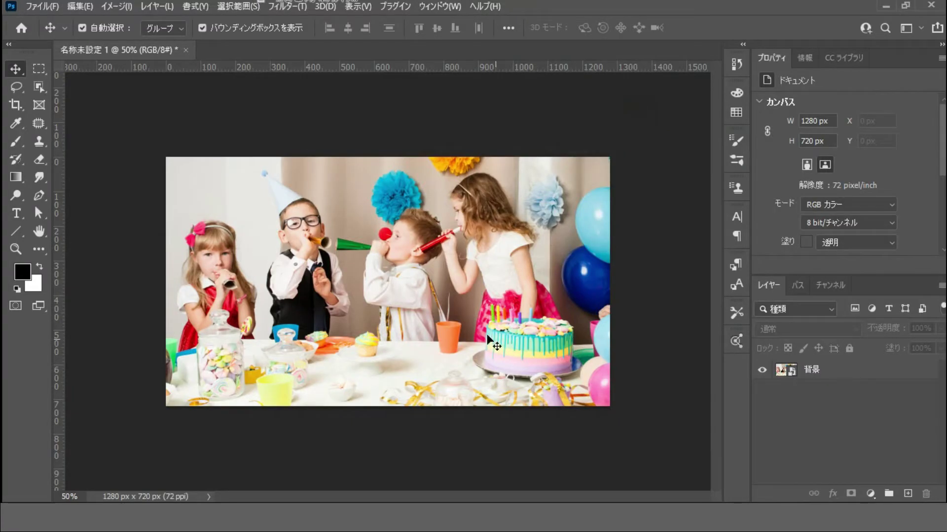
Add a 2-column, 2-row guide layout that splits the party photo into quarters
left_click(488, 344)
left_click(670, 335)
left_click(362, 11)
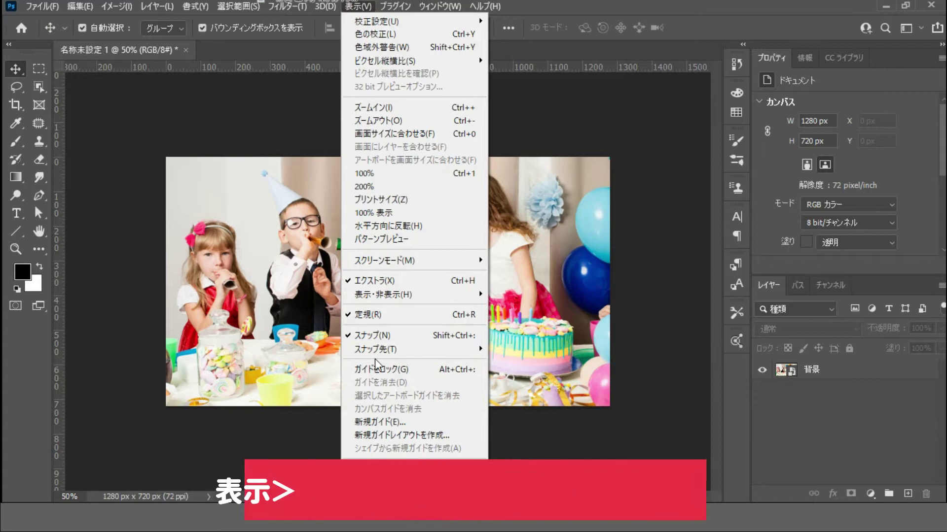
left_click(390, 431)
double_click(555, 266)
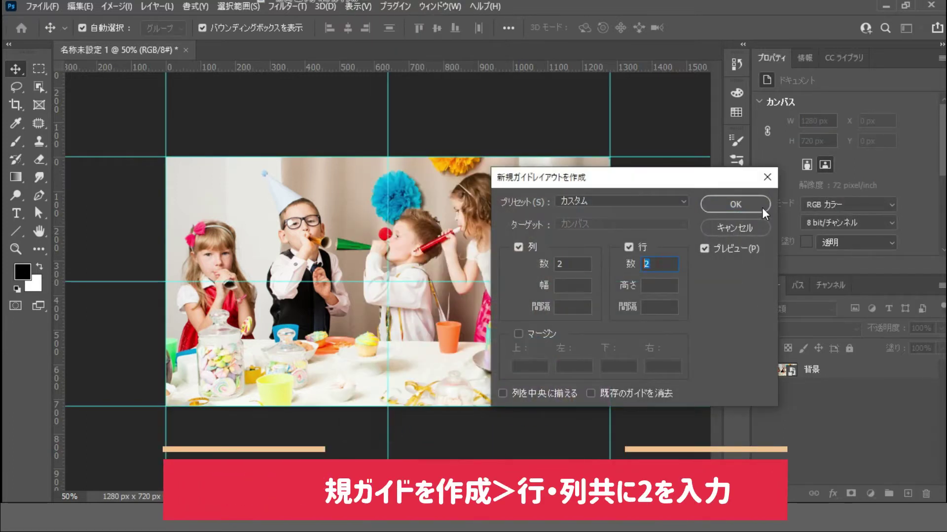
left_click(735, 204)
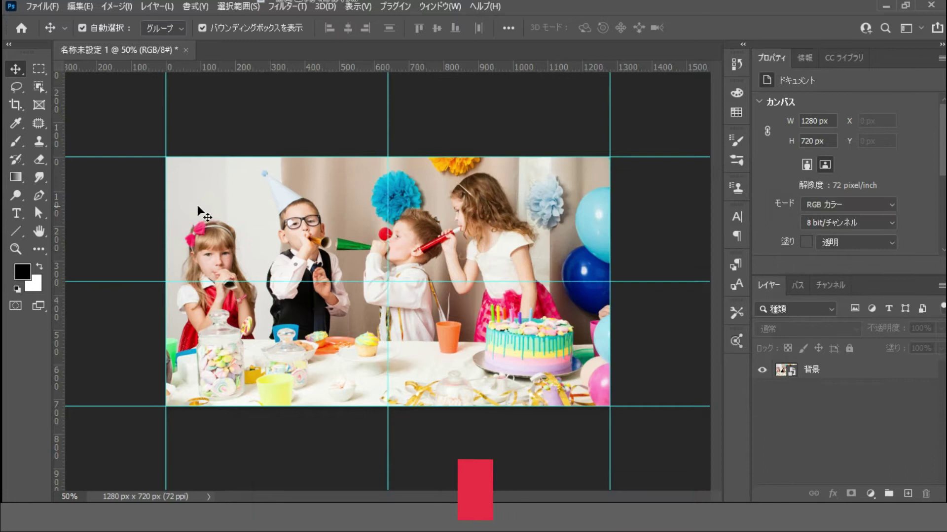
Draw a curved Path-mode pen path from the left middle guide up to the top-centre intersection
left_click(40, 197)
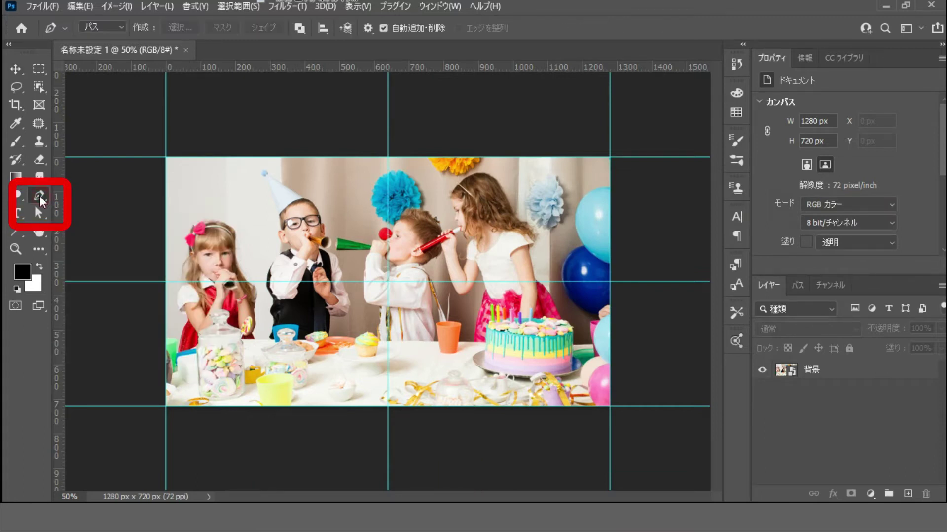
left_click(119, 30)
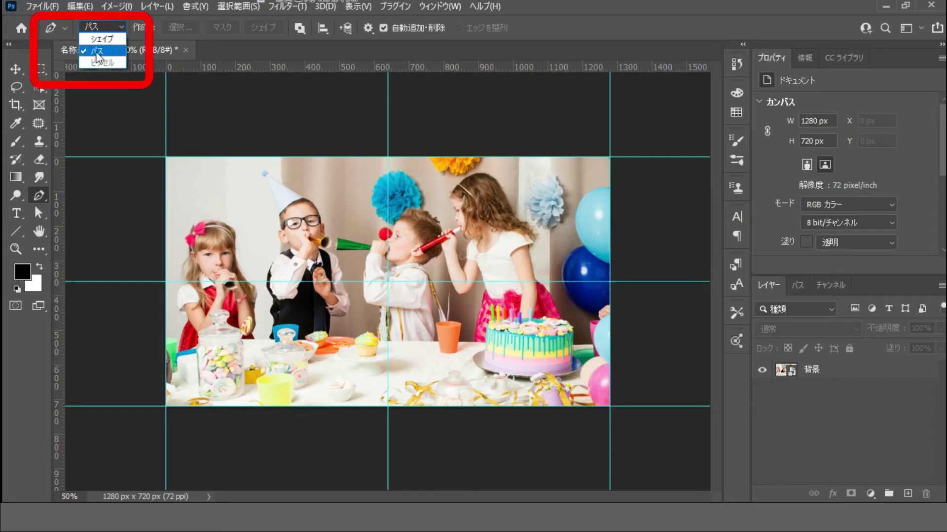
left_click(97, 52)
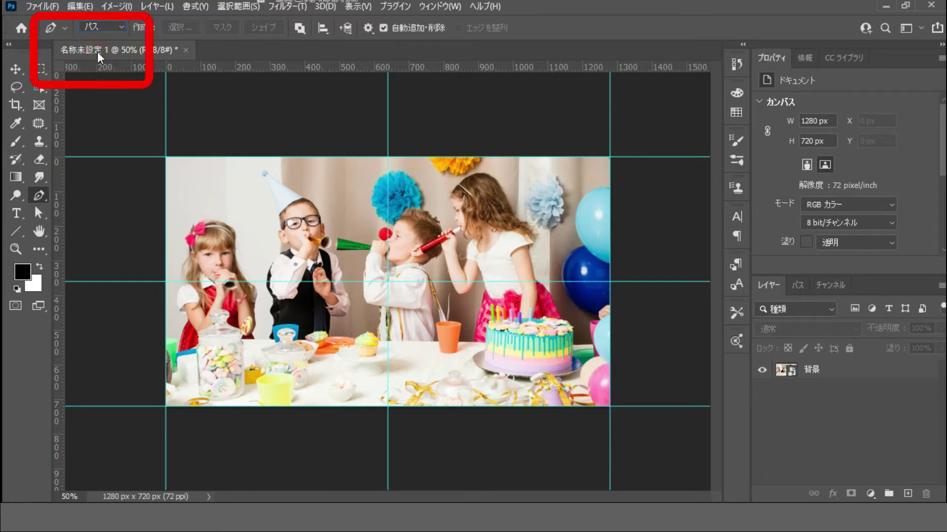
left_click(166, 282)
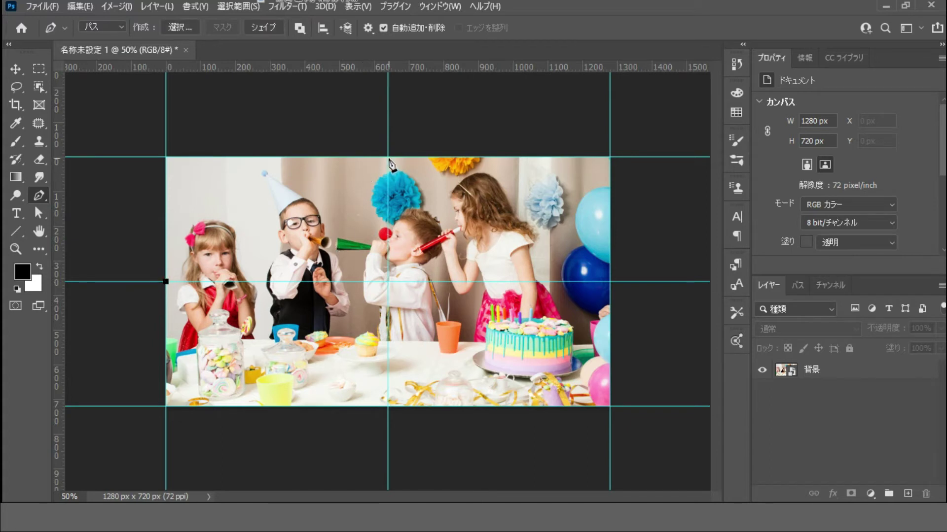
left_click_drag(387, 157, 398, 60)
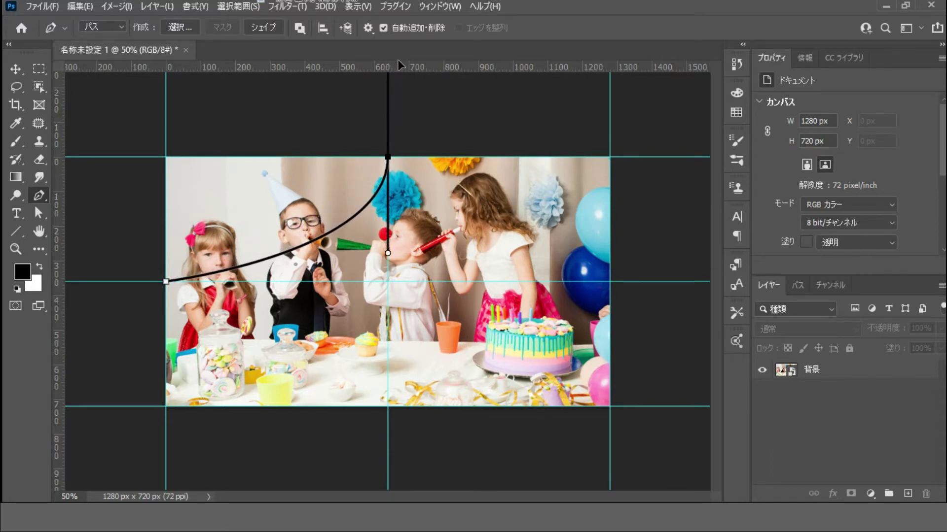
left_click(18, 215)
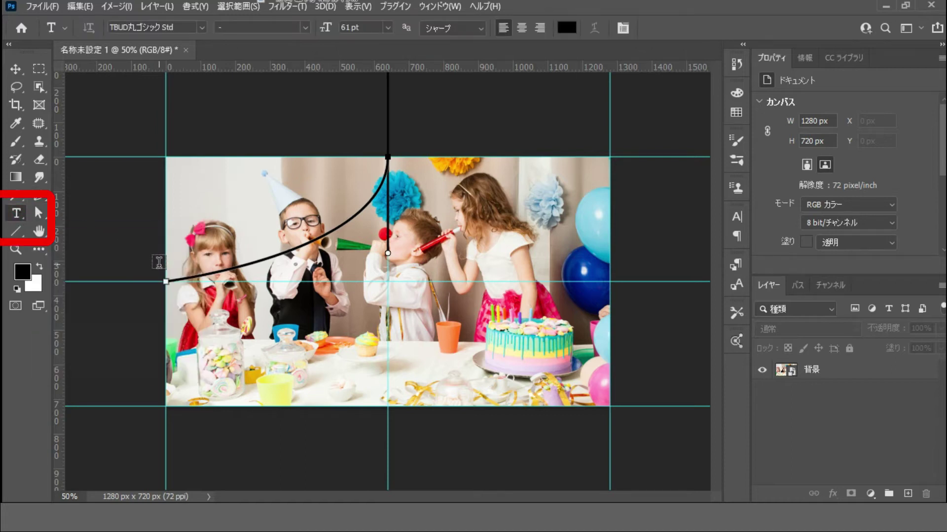
Type a ▼ triangle on the curved path via the IME, then paste it repeatedly along it
scroll(174, 279, "up", 3)
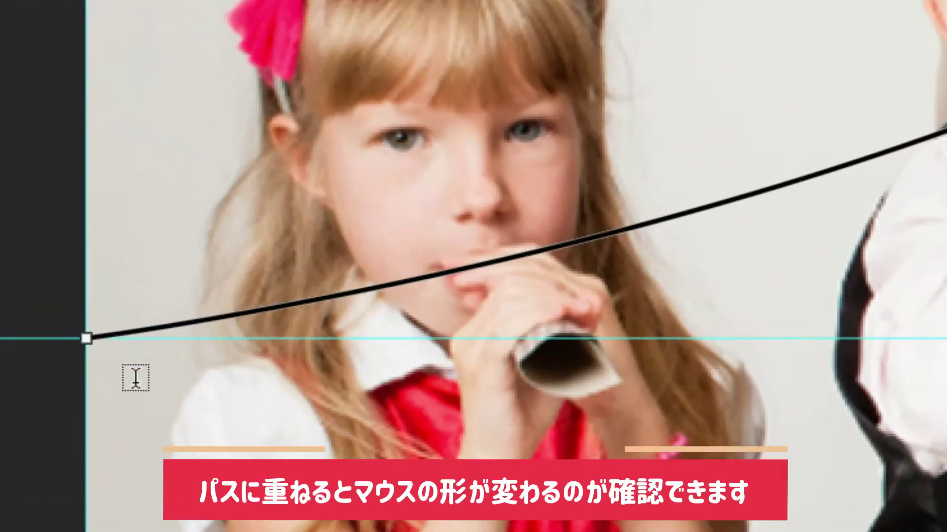
left_click(126, 327)
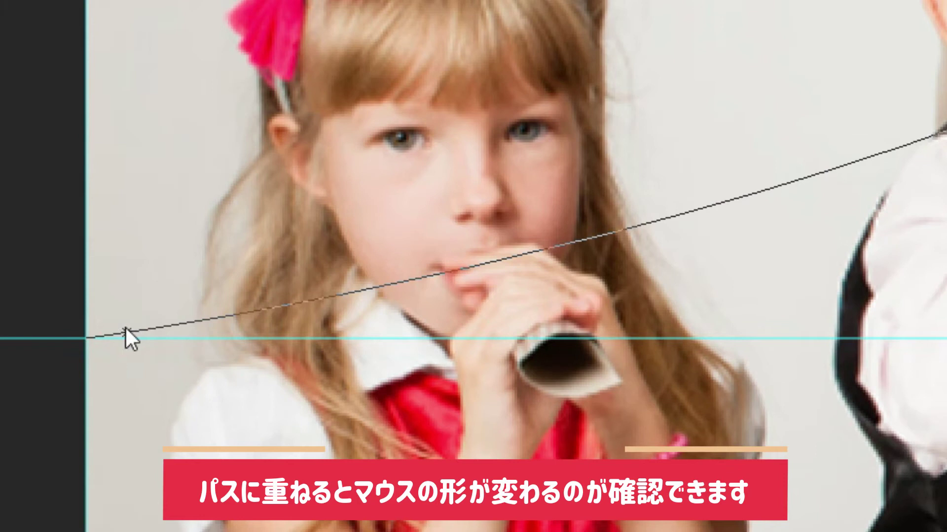
type("aaaaa")
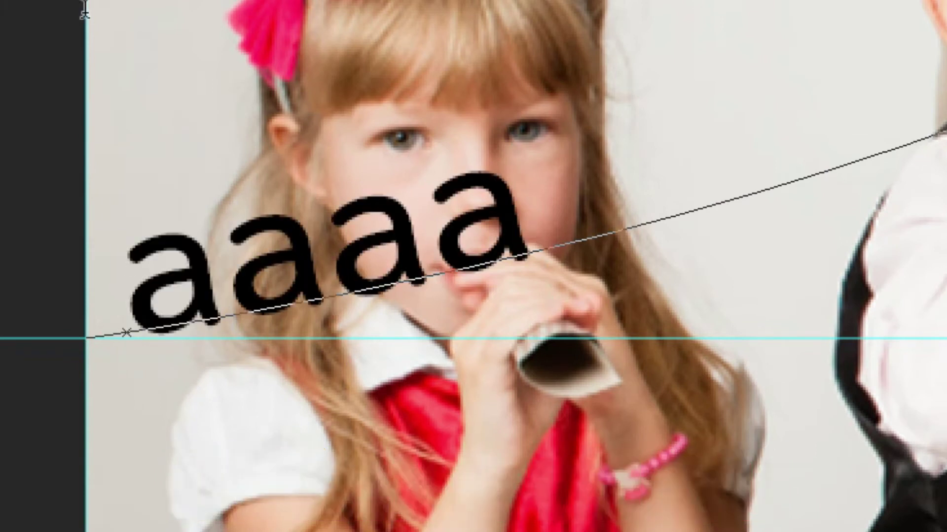
key("BackSpace")
key("BackSpace")
key("BackSpace")
key("BackSpace")
key("BackSpace")
type("san")
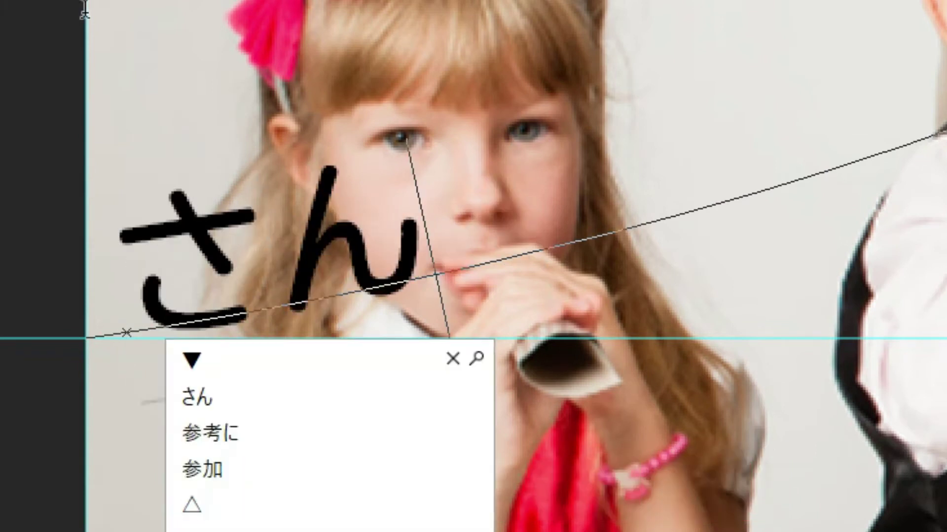
key("Down")
key("Return")
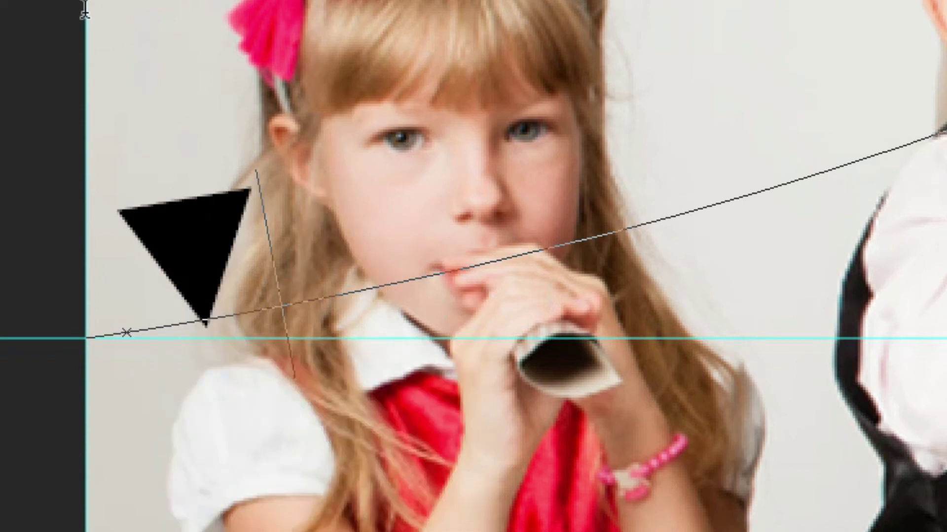
key("ctrl+a")
key("ctrl+c")
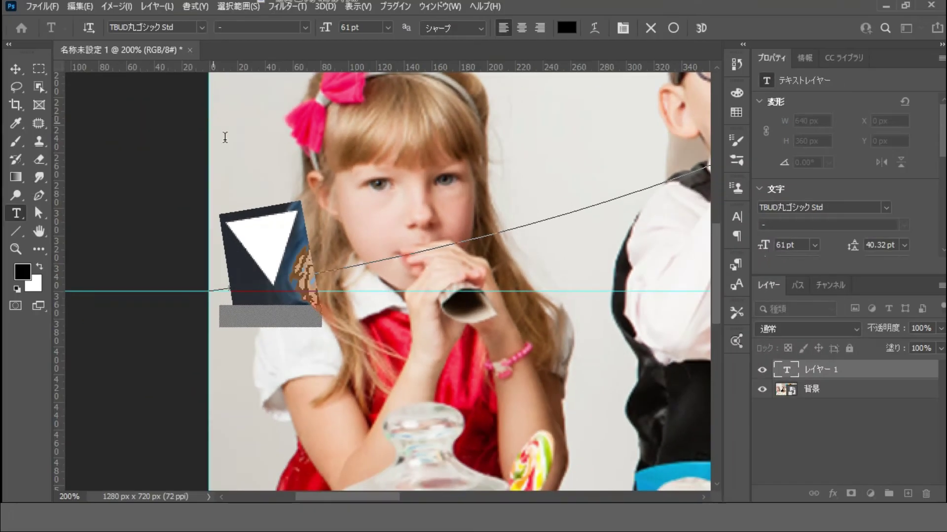
left_click(307, 219, "alt")
left_click(307, 218, "alt")
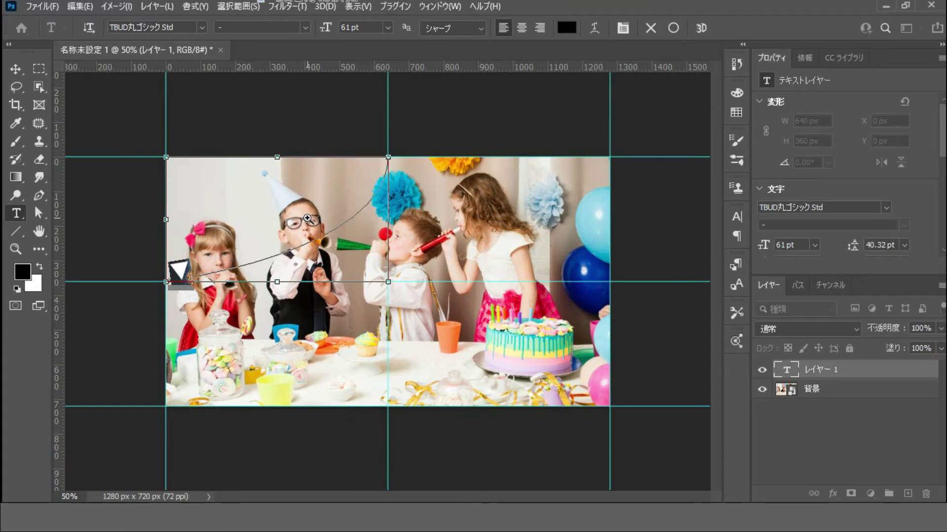
key("ctrl+v")
key("ctrl+v")
key("ctrl+v")
key("ctrl+v")
key("ctrl+v")
key("ctrl+v")
key("ctrl+v")
key("ctrl+v")
key("ctrl+v")
key("ctrl+v")
key("ctrl+v")
key("ctrl+v")
Commit the triangle text and scale the garland up to about 113%
key("ctrl+Return")
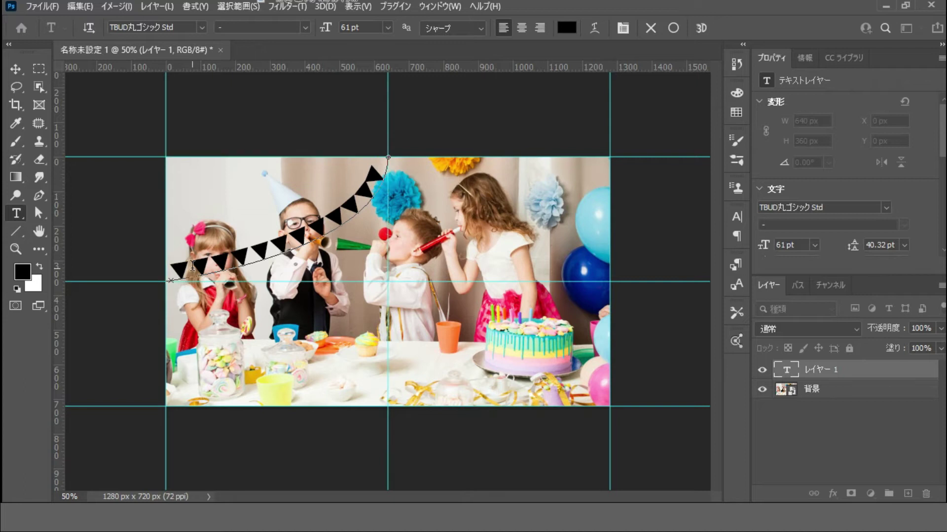
key("ctrl+t")
left_click_drag(280, 157, 281, 139)
left_click_drag(336, 216, 329, 218)
left_click(697, 211)
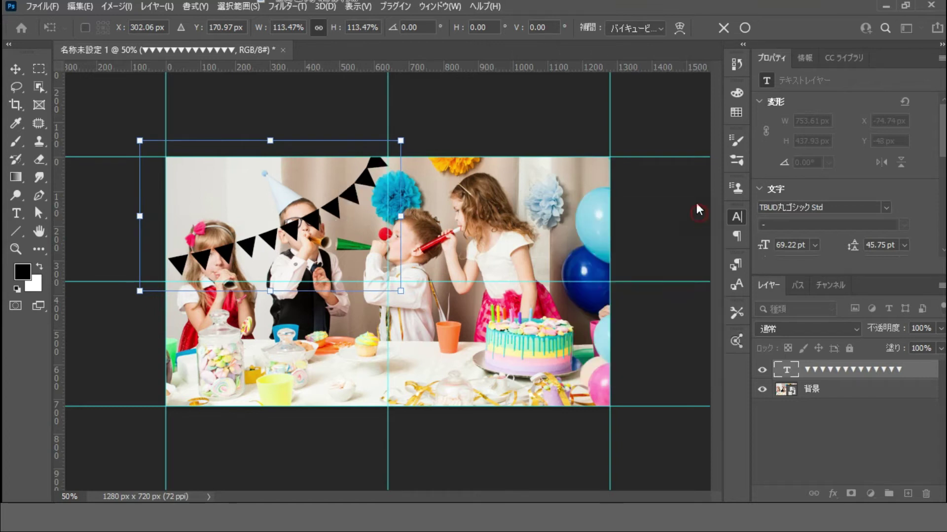
left_click(744, 28)
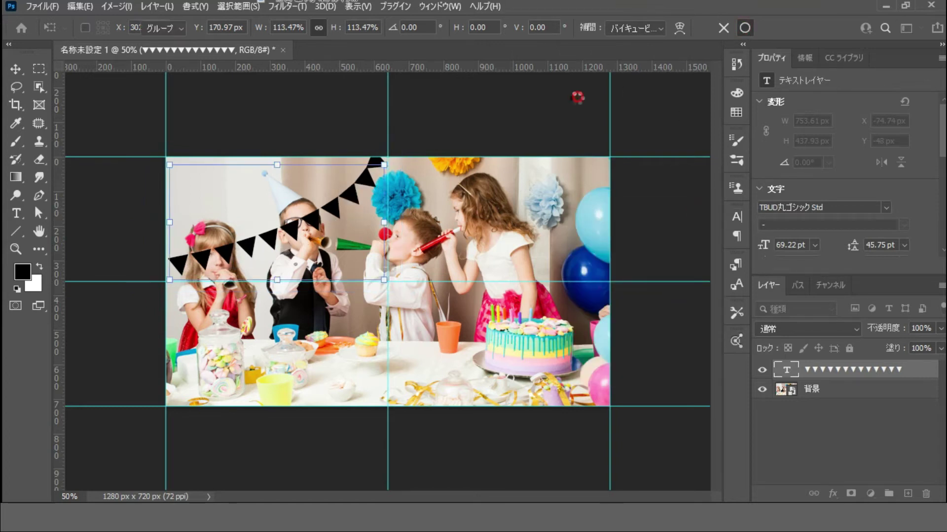
left_click(560, 142)
Clear all canvas guides and reselect the triangle garland layer
left_click(362, 7)
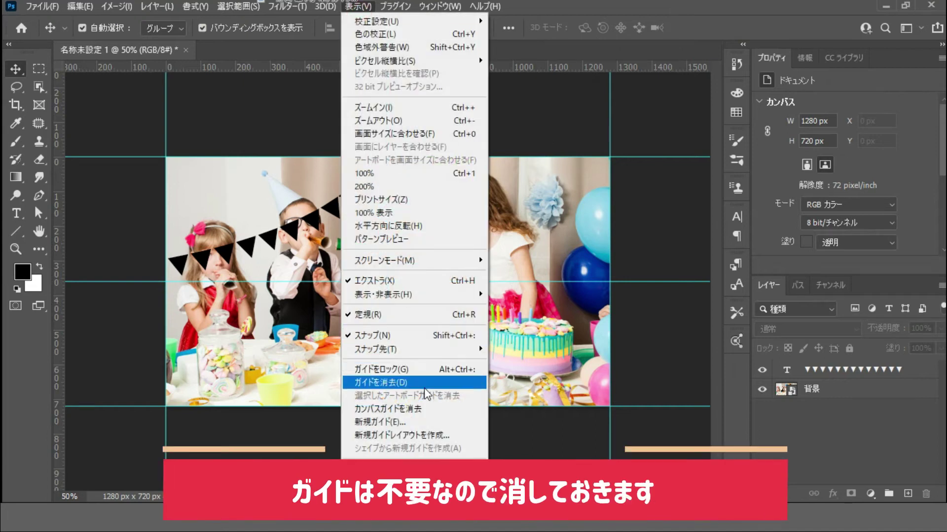
left_click(427, 408)
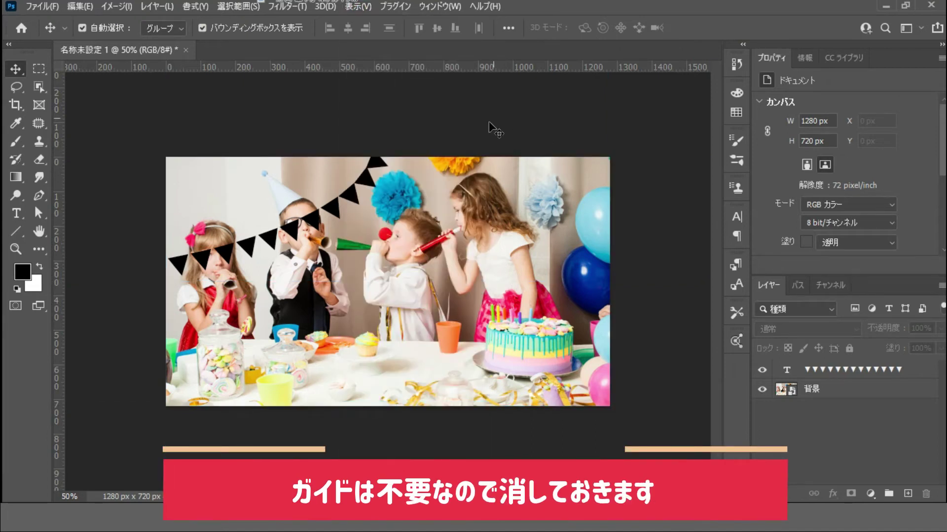
left_click(369, 183)
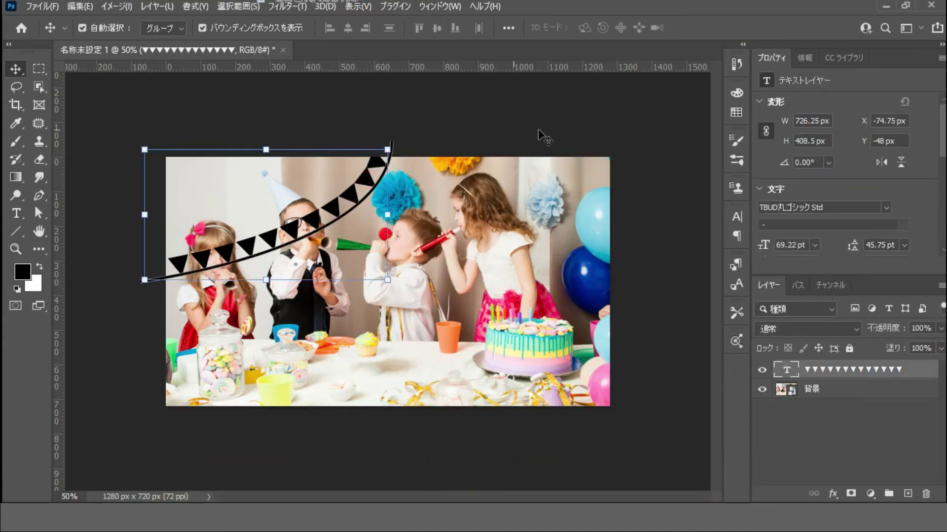
left_click(735, 95)
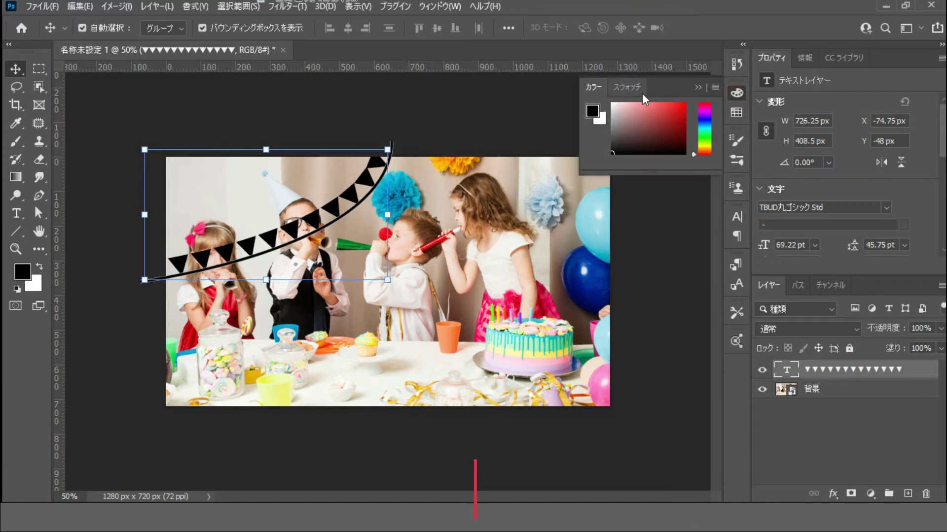
Colour the first flags from the Pastel swatches: salmon, light orange, next pastel, then yellow
left_click(625, 87)
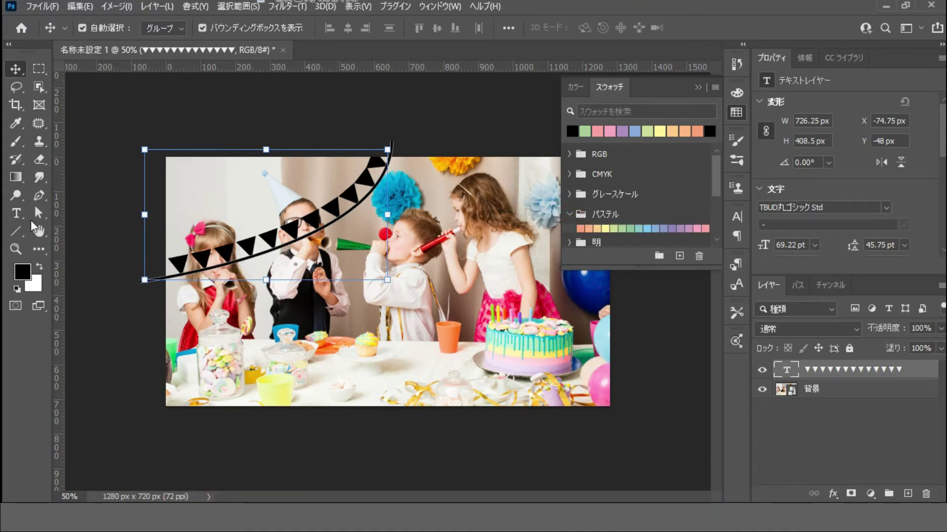
left_click(17, 213)
left_click_drag(165, 270, 190, 266)
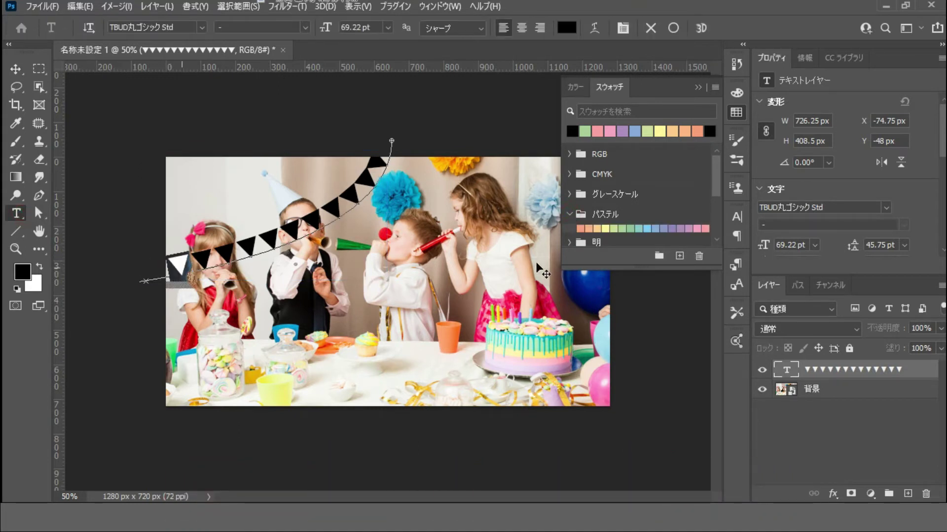
left_click(581, 227)
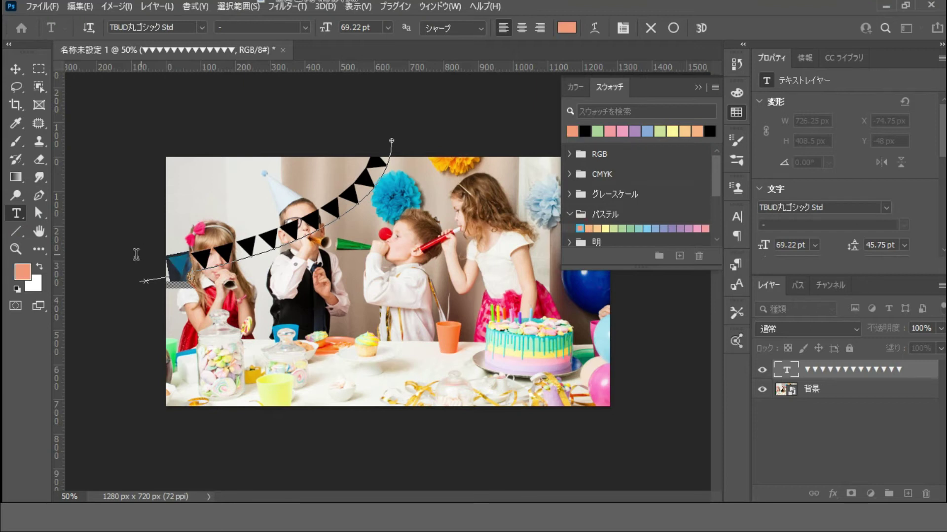
left_click_drag(192, 260, 257, 253)
left_click(589, 228)
left_click(597, 228)
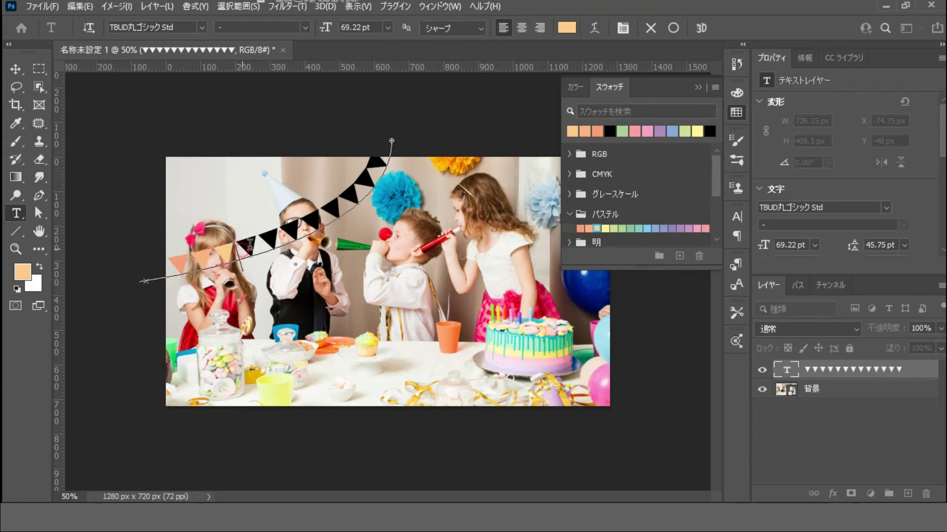
left_click(605, 229)
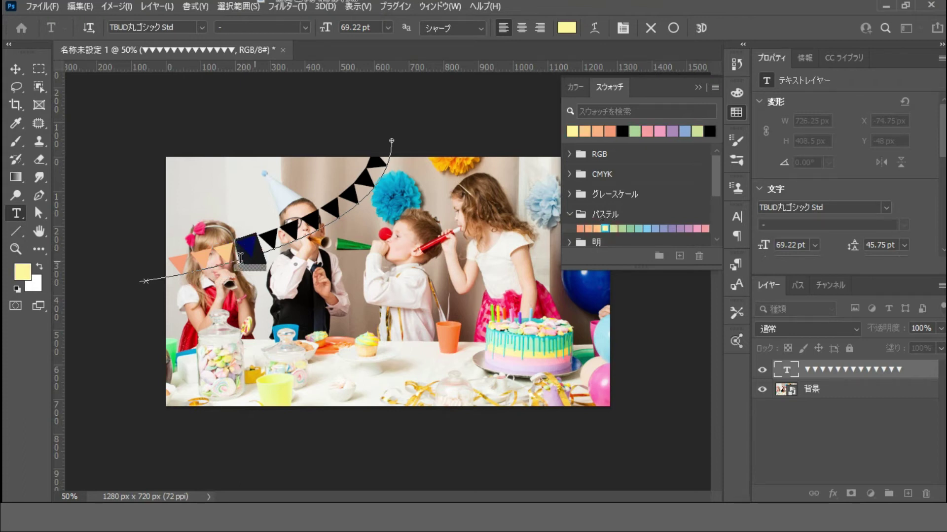
Colour the following flags light green, teal and light blue, then commit the text
left_click_drag(267, 240, 289, 236)
left_click(613, 228)
key("shift+Right")
key("shift+Right")
left_click(630, 228)
key("shift+Right")
key("shift+Right")
left_click(646, 229)
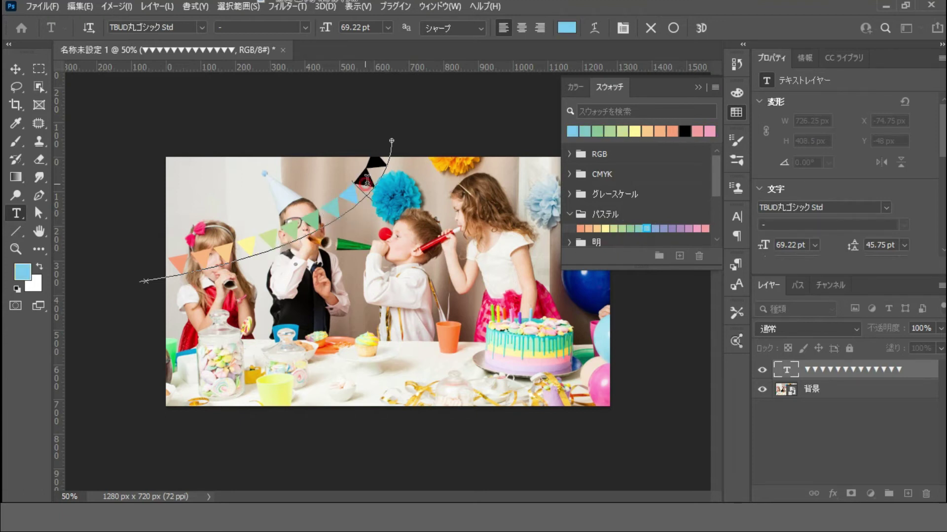
left_click(673, 28)
left_click(15, 68)
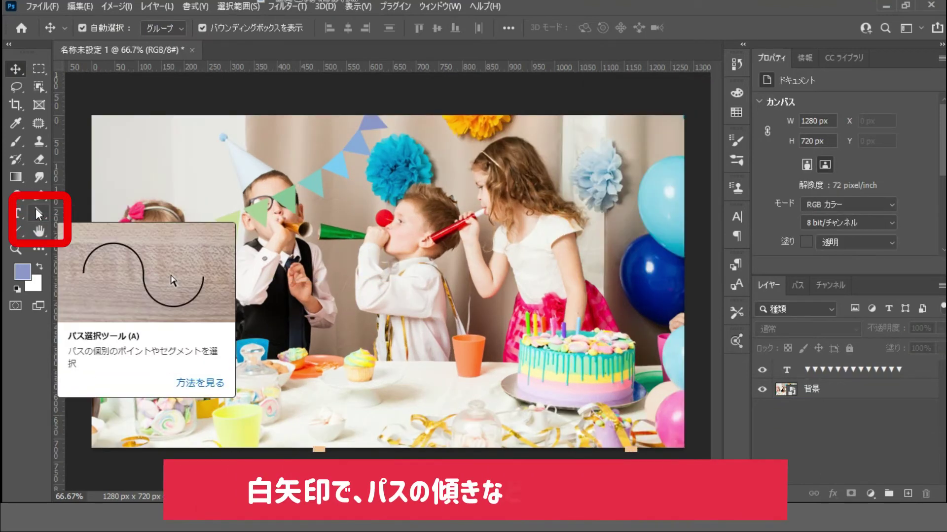
Select the garland's text path and move its left end anchor up and outward
left_click(38, 212)
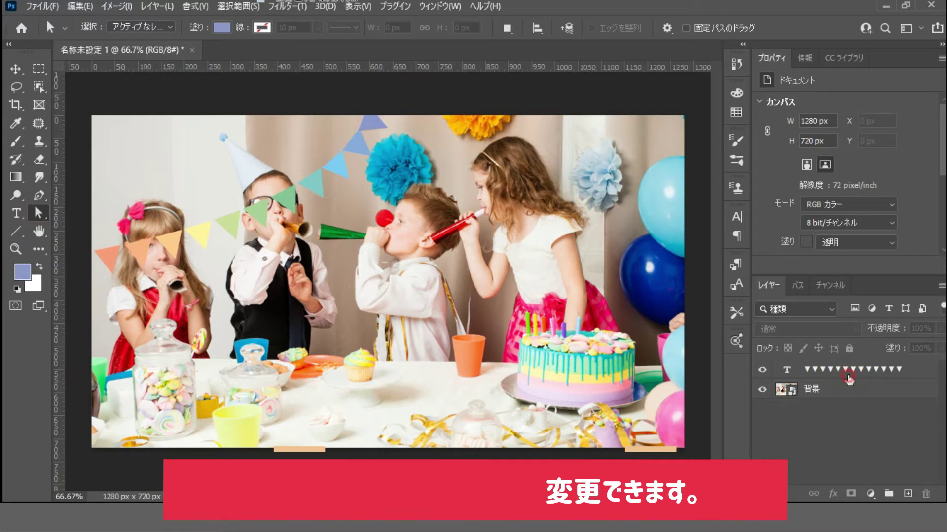
left_click(289, 232)
left_click(270, 226)
key("ctrl+minus")
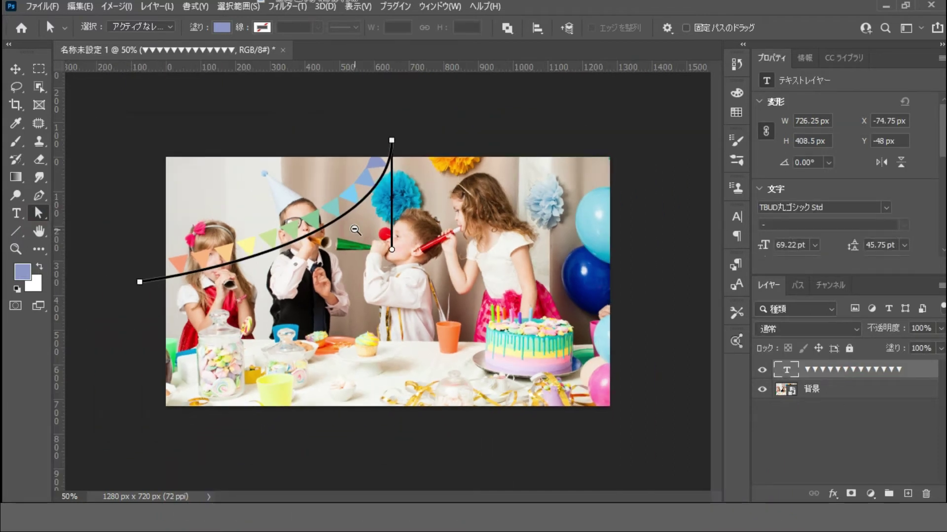
mouse_move(141, 286)
left_mouse_down()
mouse_move(138, 310)
mouse_move(124, 262)
left_mouse_up()
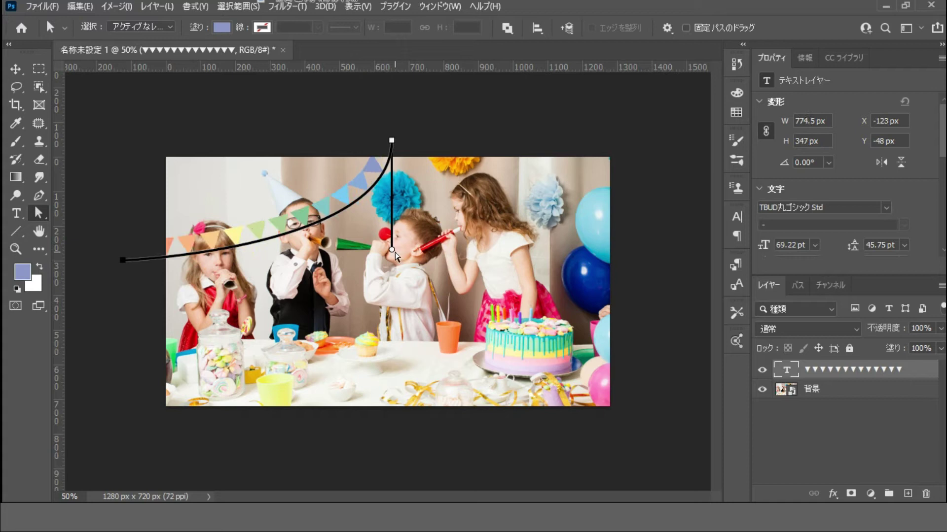
Stretch the top anchor's handle to soften the bend and shift the left end back right
left_click(391, 141)
left_click_drag(392, 247, 388, 273)
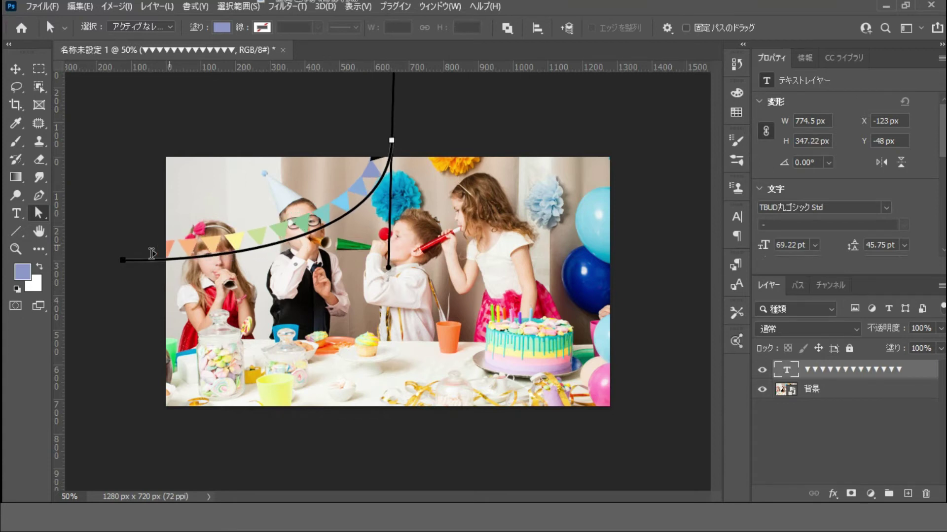
left_click_drag(124, 258, 143, 258)
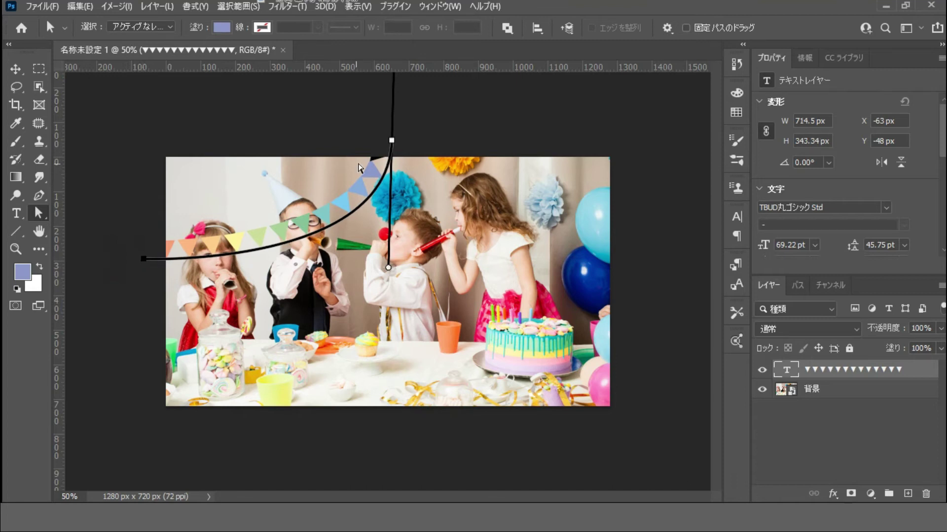
left_click(392, 140)
left_click(15, 69)
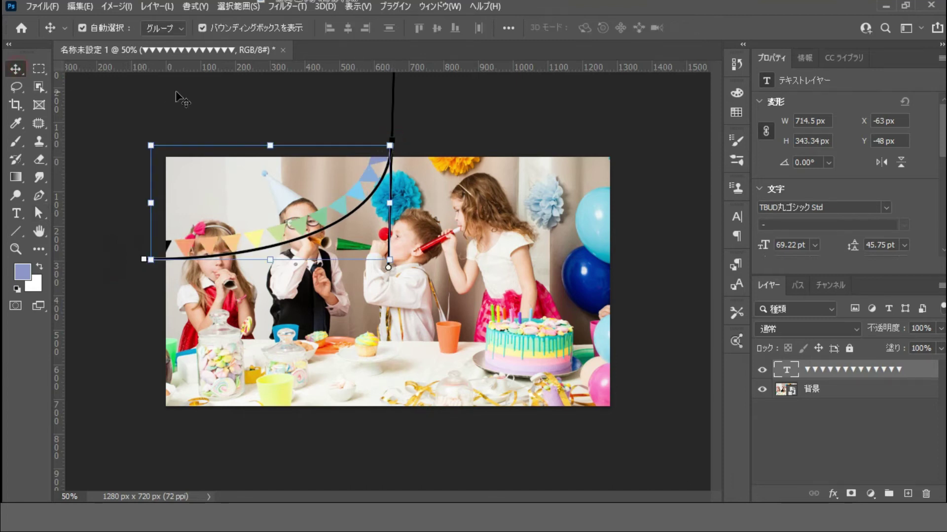
left_click(389, 363)
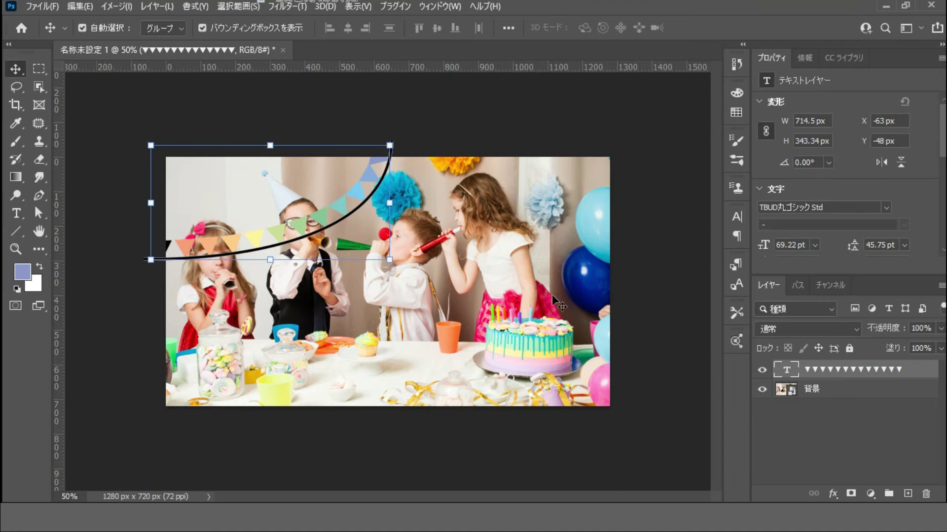
double_click(920, 373)
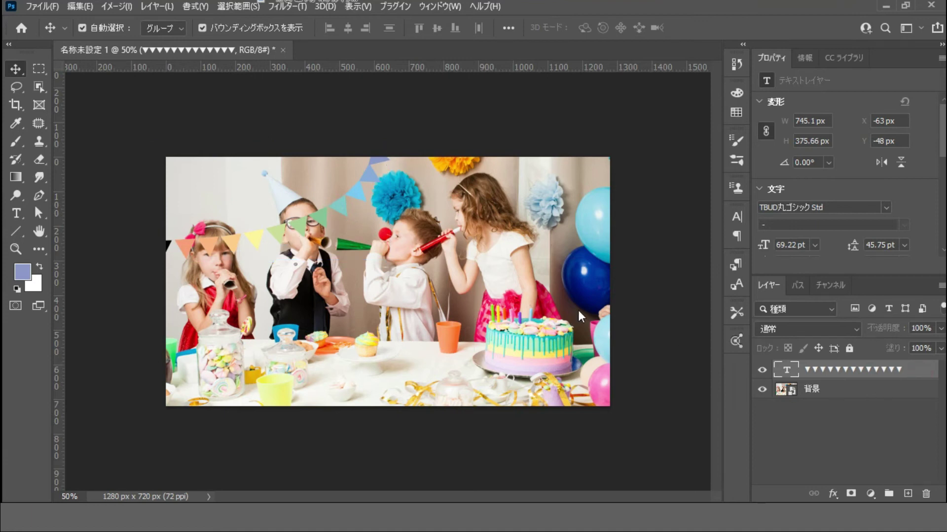
Add a Multiply stripe Pattern Overlay at 31% opacity and 17% scale, and enable Outer Glow
left_click_drag(493, 146, 505, 105)
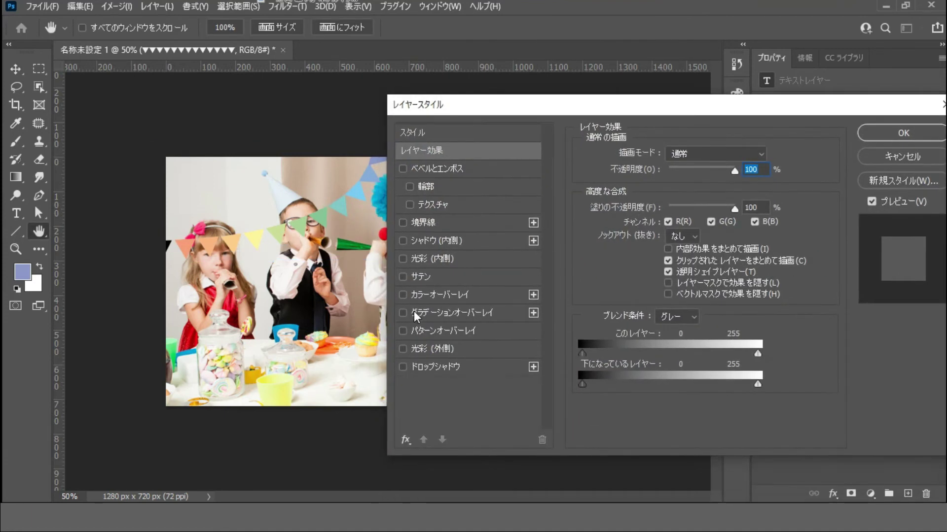
left_click(402, 331)
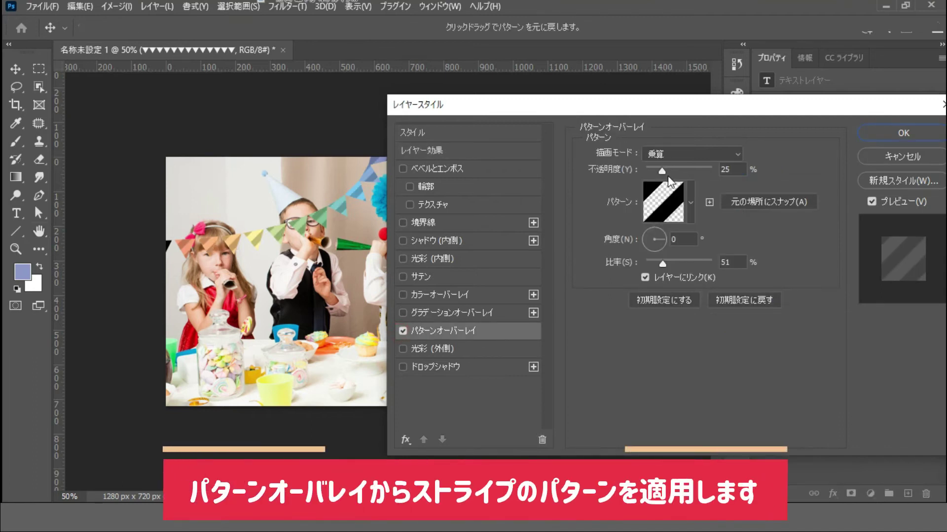
left_click_drag(662, 264, 652, 265)
left_click_drag(665, 170, 667, 170)
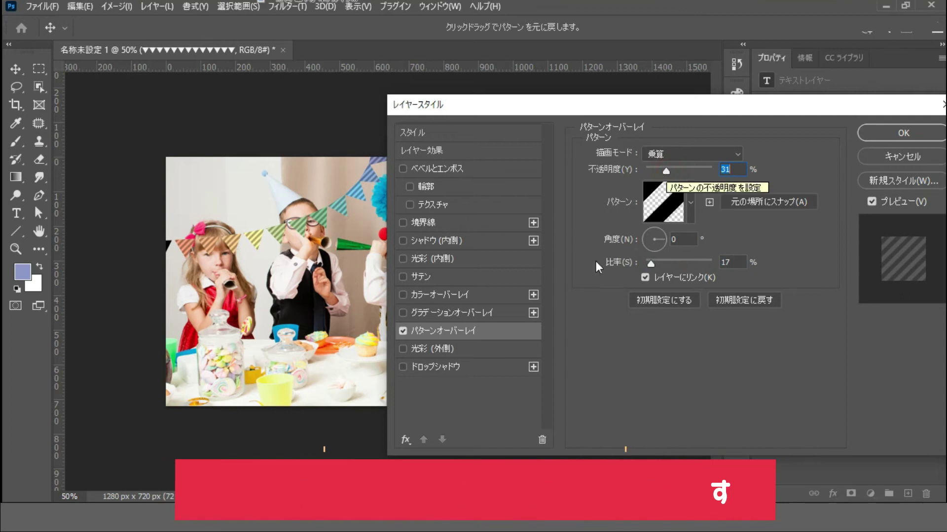
left_click(403, 349)
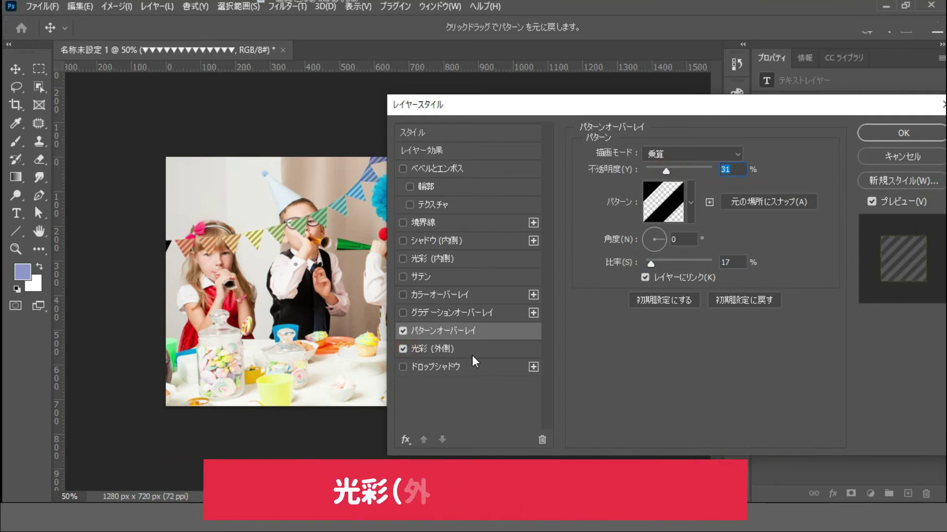
Set the outer glow to white (ffffff), Screen, 57% opacity, spread 6%, size 24 px
left_click(431, 349)
left_click(622, 208)
type("ffffff")
left_click(862, 236)
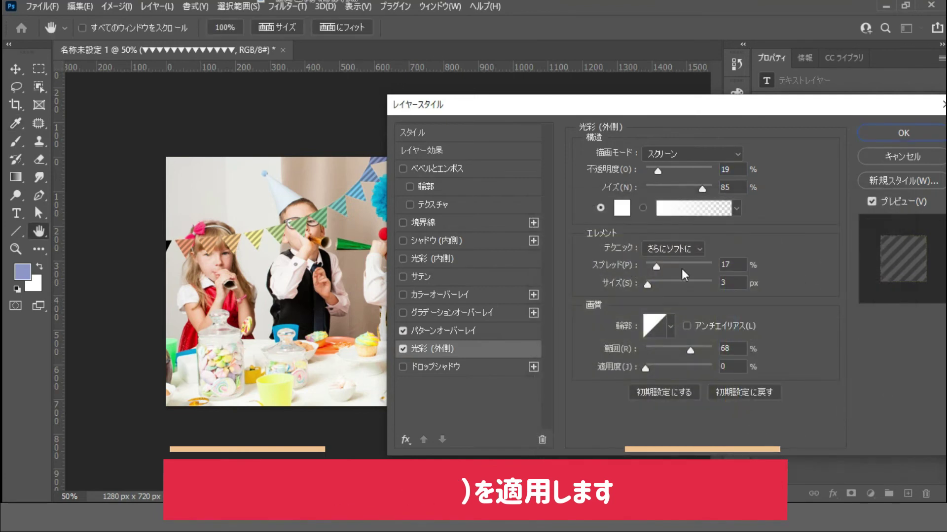
left_click_drag(656, 287, 659, 282)
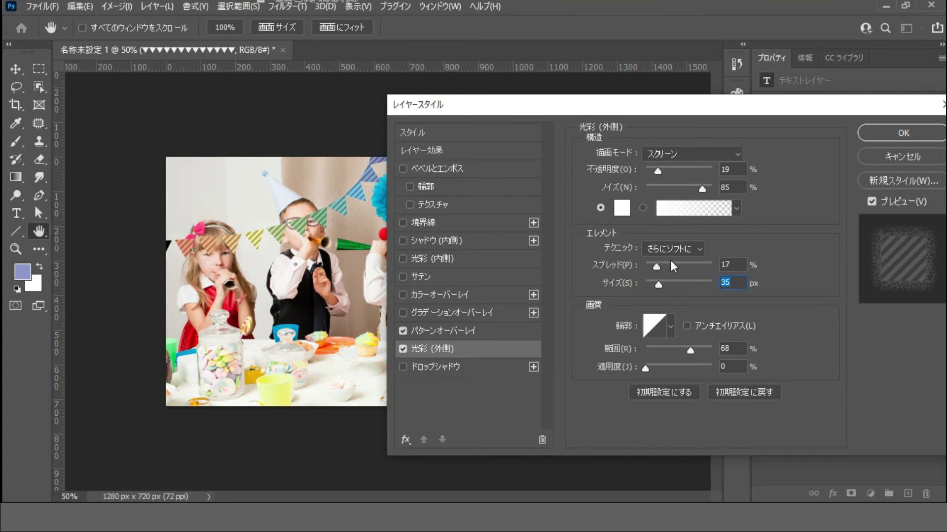
mouse_move(651, 267)
left_mouse_down()
mouse_move(630, 269)
mouse_move(649, 266)
left_mouse_up()
left_click_drag(600, 192, 688, 180)
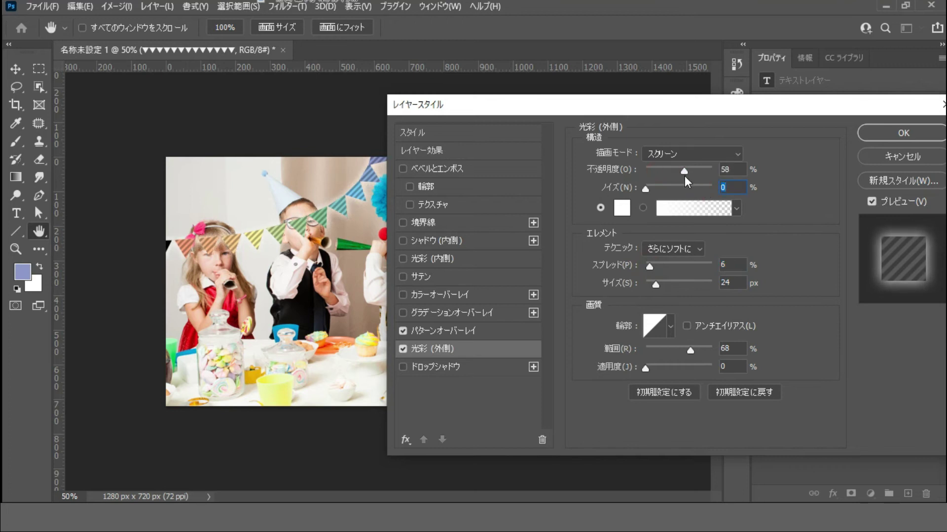
left_click(892, 134)
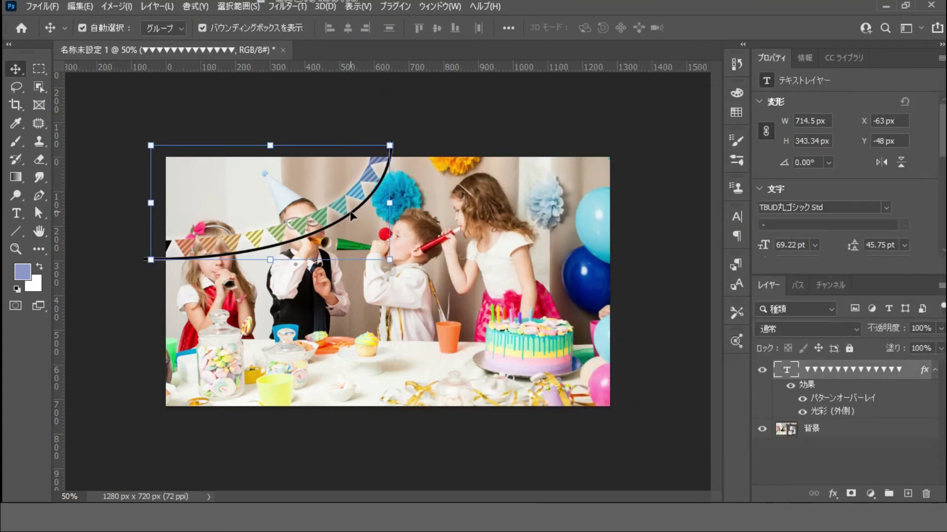
Nudge the garland left and down, then duplicate it and flip the copy onto the right side
key("shift+Left")
key("shift+Left")
key("shift+Left")
key("Down")
key("Down")
left_click(270, 118)
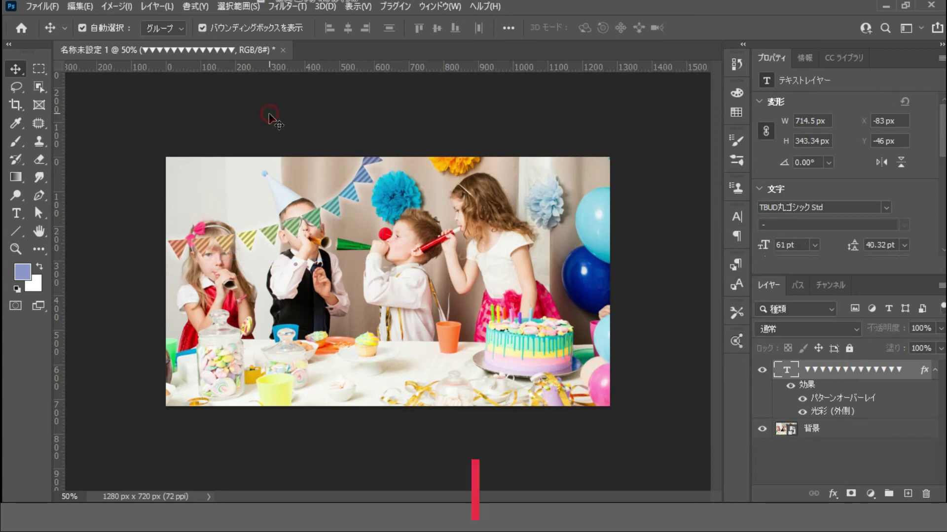
left_click(312, 219)
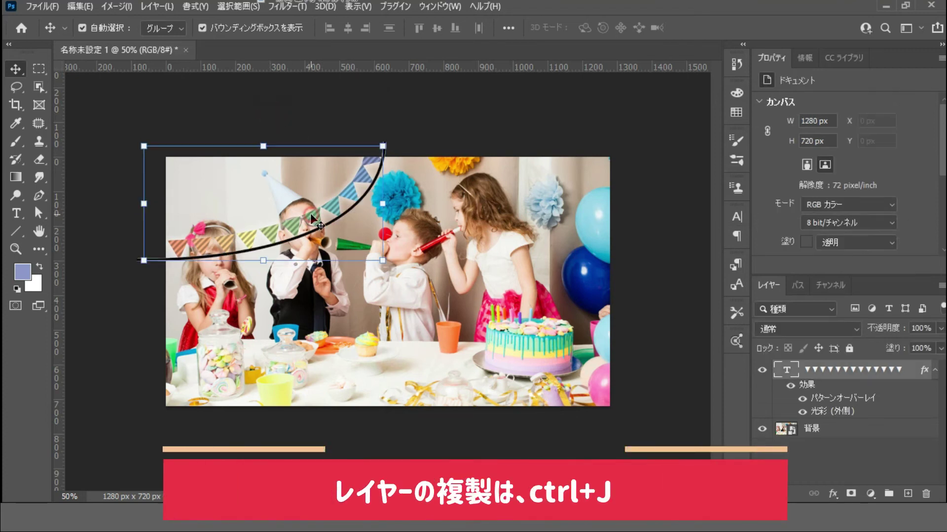
key("ctrl+j")
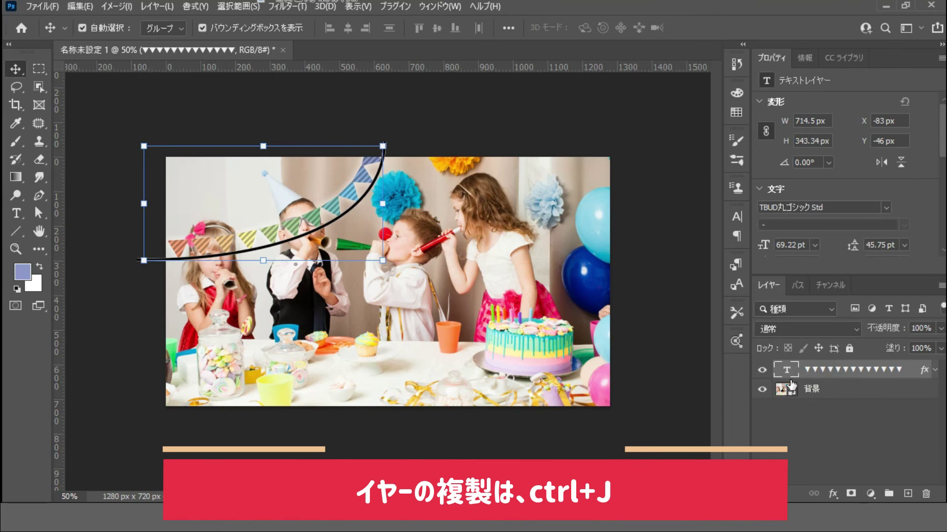
left_click_drag(147, 204, 641, 245)
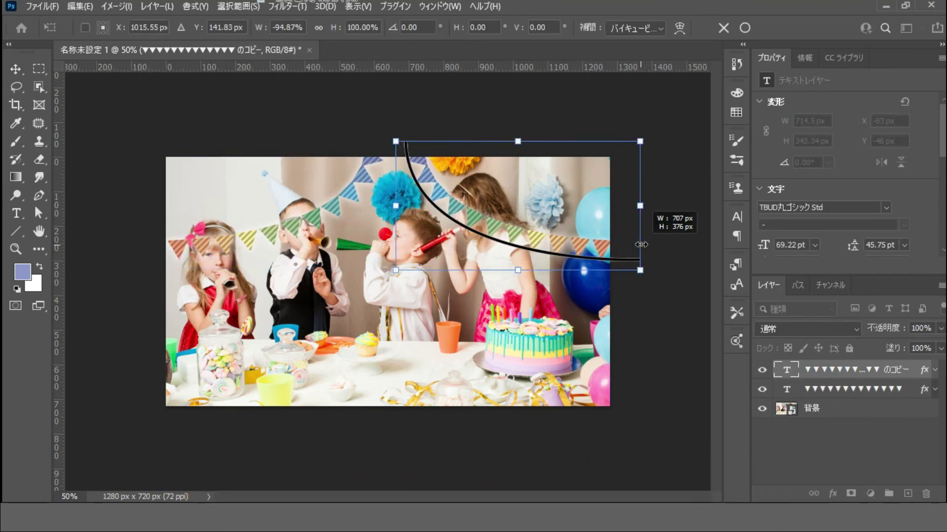
left_click(723, 27)
Duplicate the left garland, move it higher and shrink it to about 83%
left_click(267, 236)
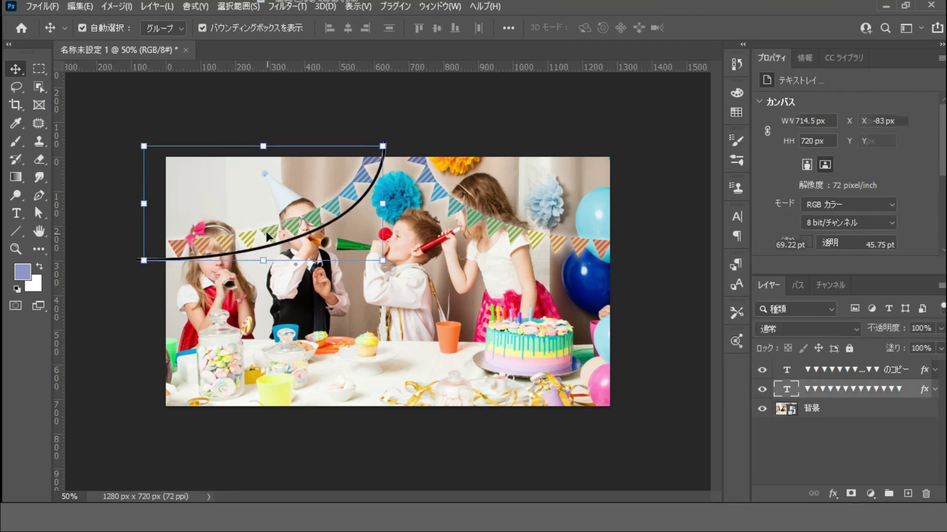
key("ctrl+j")
left_click_drag(267, 236, 259, 204)
key("ctrl+t")
left_click_drag(395, 97, 352, 129)
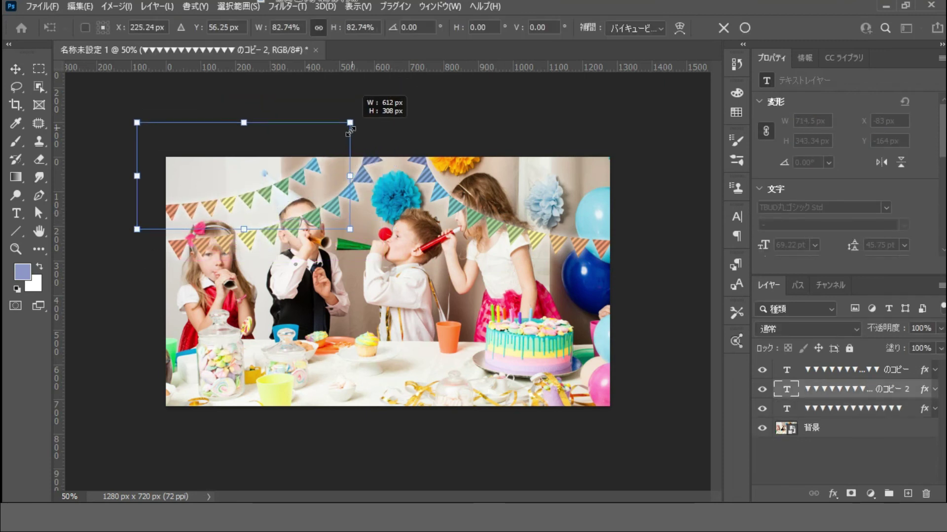
key("Return")
Switch the upper garland's pattern overlay to red polka dots and enlarge it slightly
double_click(924, 389)
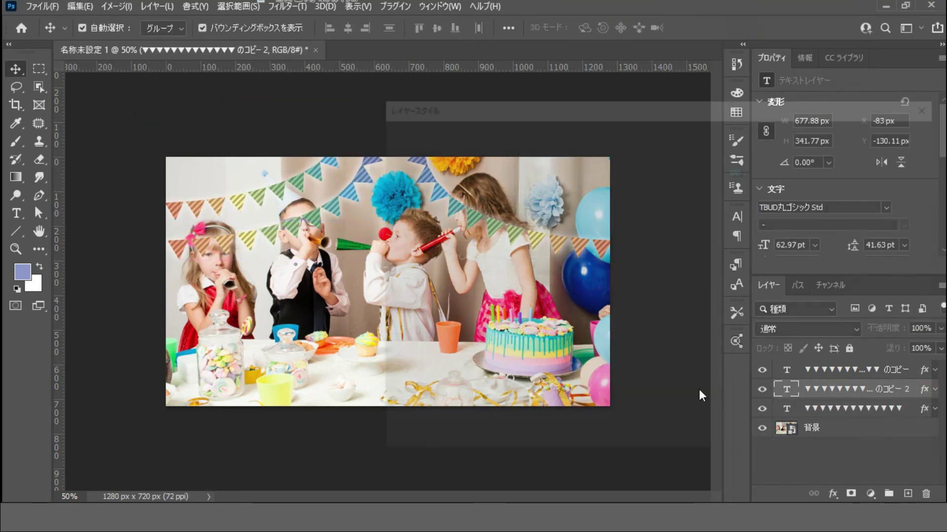
left_click(651, 202)
left_click(628, 347)
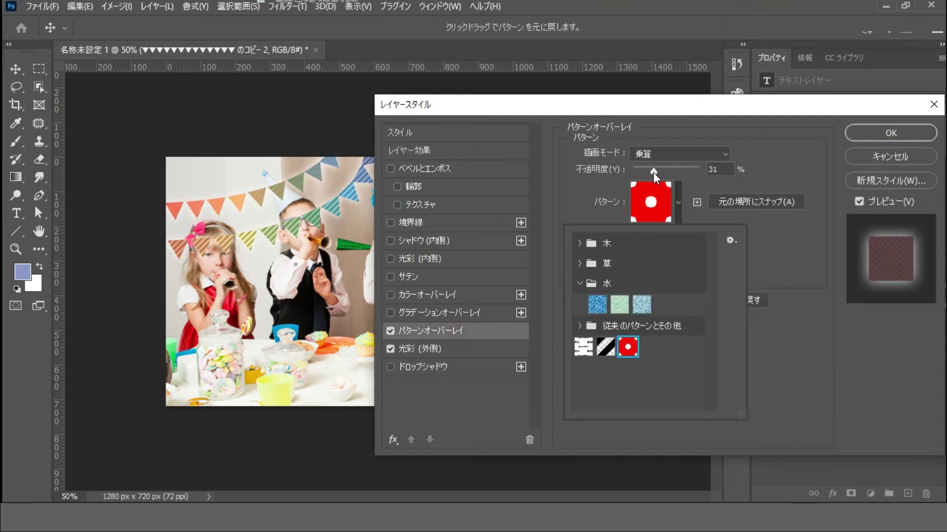
left_click(891, 132)
key("ctrl+t")
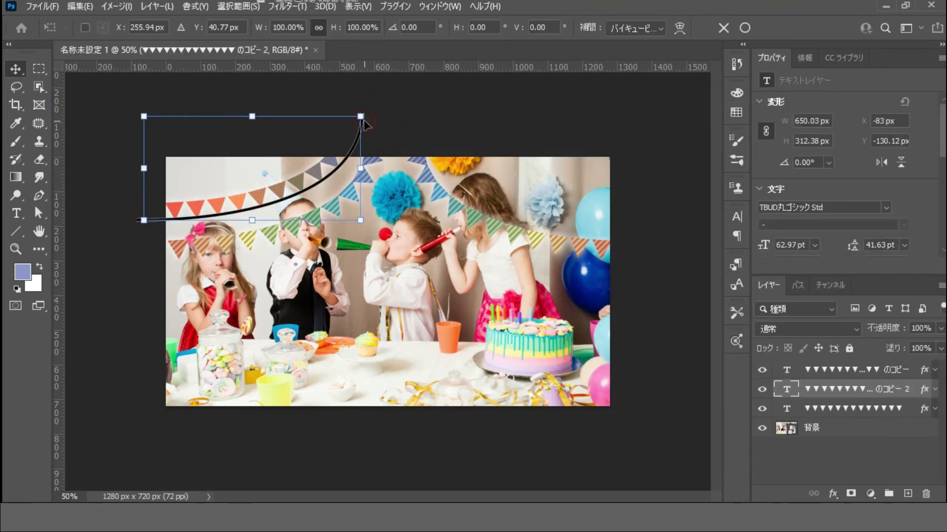
left_click_drag(365, 123, 405, 102)
key("Return")
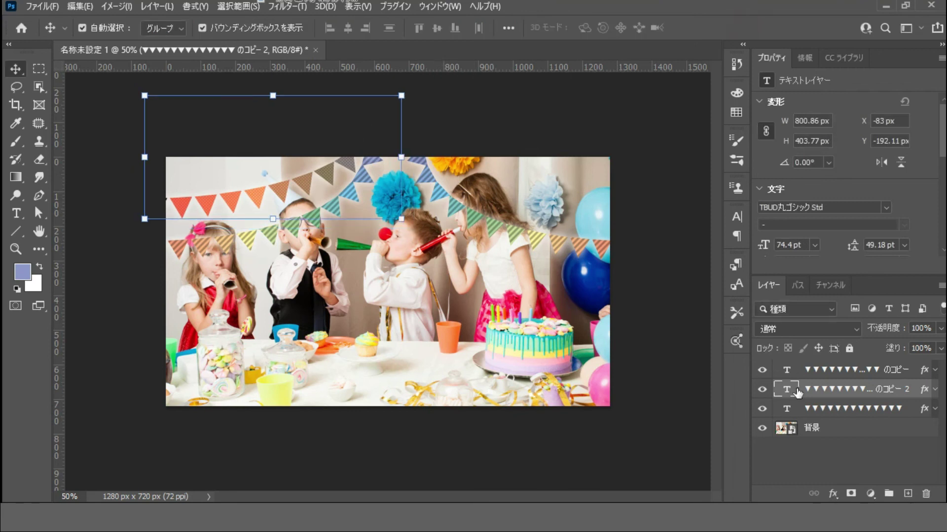
Duplicate the upper garland and mirror the copy onto the right side, narrowed slightly
key("ctrl+j")
key("ctrl+t")
left_click_drag(144, 158, 666, 196)
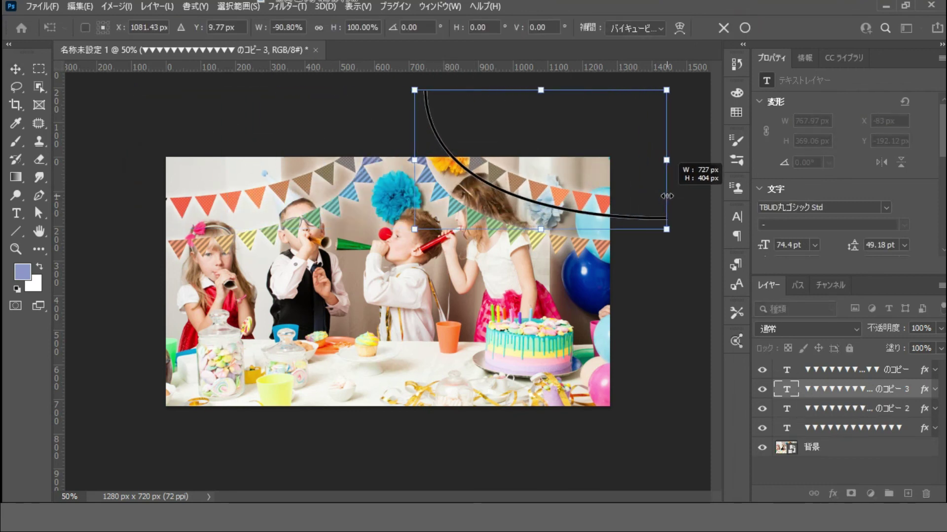
left_click_drag(667, 196, 657, 196)
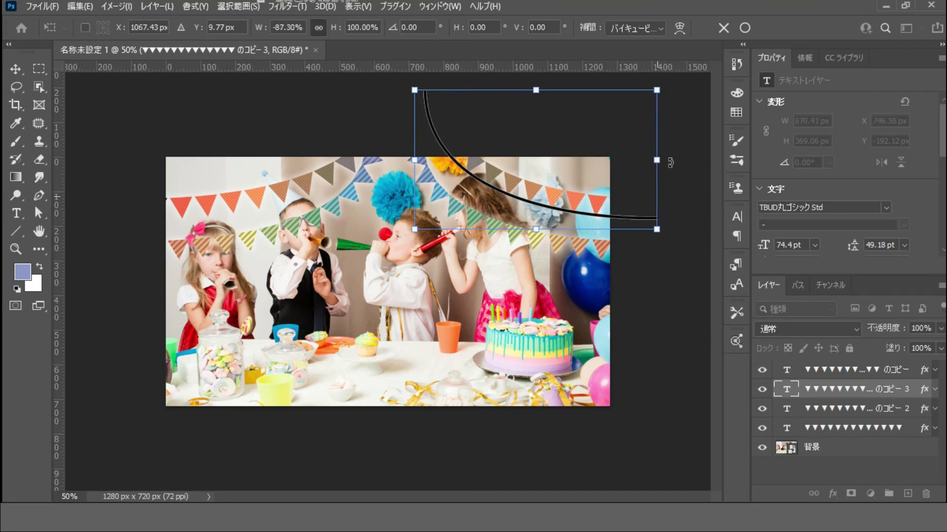
key("Return")
left_click(545, 389)
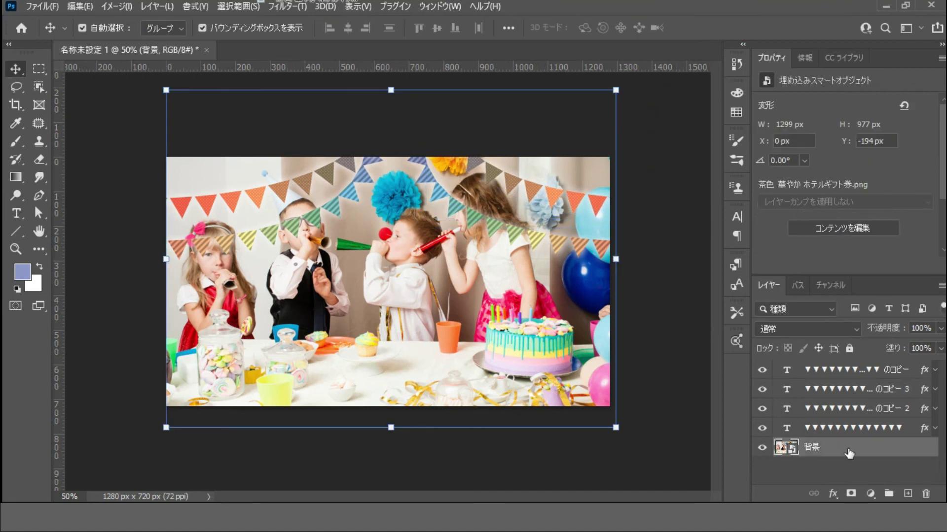
Add a Curves adjustment with an S-curve, then drag the party photo layer downward
left_click(870, 493)
left_click(882, 319)
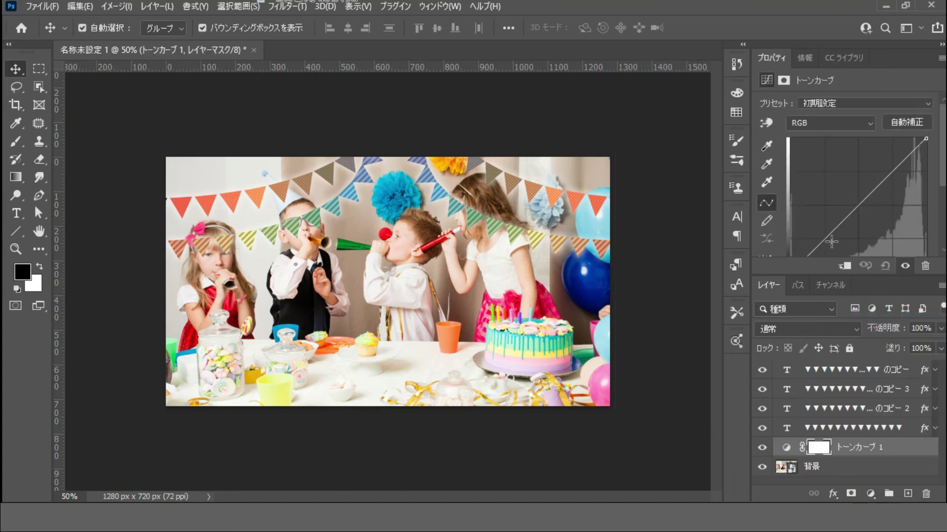
left_click_drag(832, 241, 833, 247)
left_click_drag(893, 180, 896, 174)
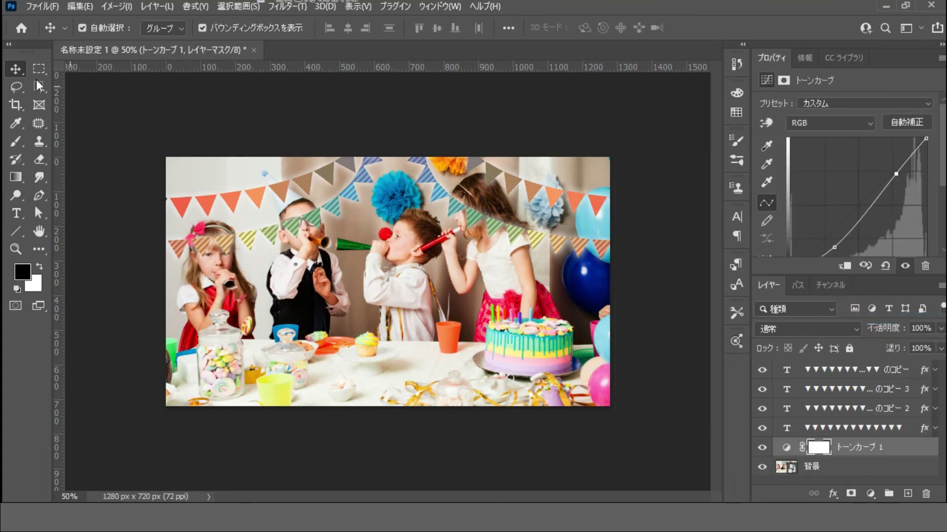
mouse_move(395, 287)
left_mouse_down()
mouse_move(394, 336)
mouse_move(394, 238)
left_mouse_up()
Reshape the Curves adjustment to gently brighten the photo, removing the lower curve point
left_click(623, 345)
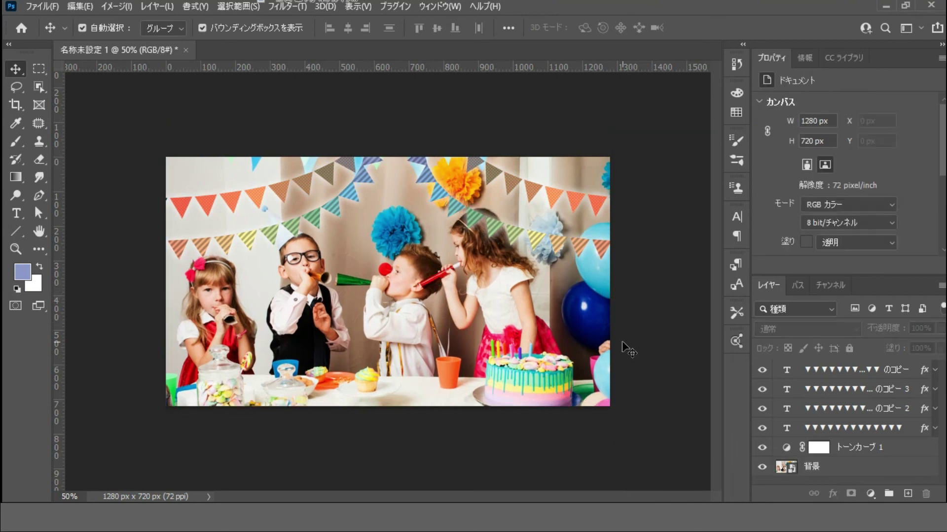
left_click(791, 466)
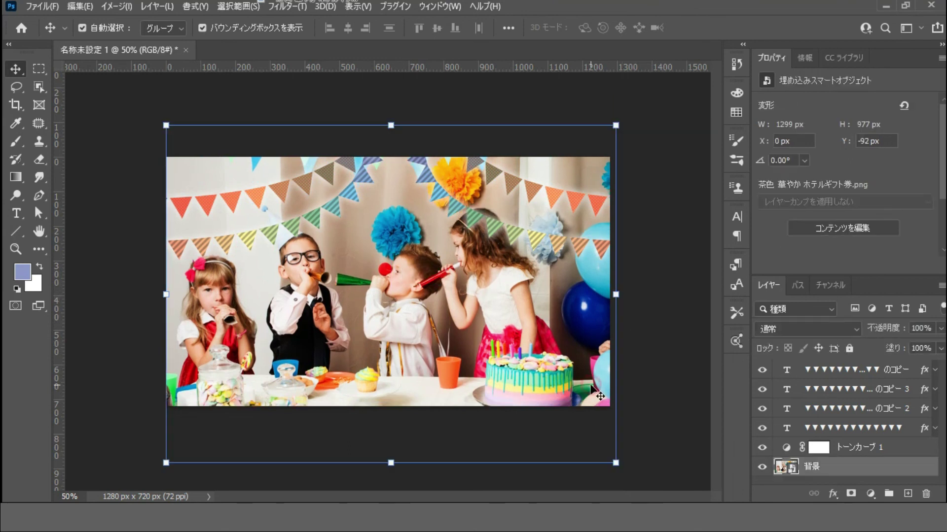
left_click(819, 447)
mouse_move(838, 217)
left_mouse_down()
mouse_move(814, 243)
mouse_move(795, 236)
left_mouse_up()
left_click(876, 162)
Hide the top garland copy and move the upper right garland right and down
left_click(492, 109)
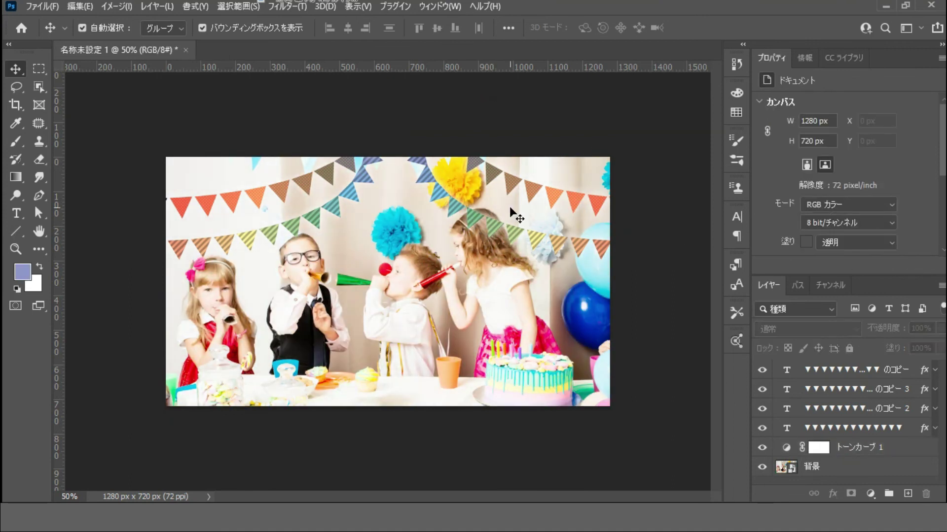
left_click(417, 210)
mouse_move(417, 210)
left_mouse_down()
mouse_move(507, 194)
mouse_move(477, 213)
left_mouse_up()
Make the top garland text layer visible again
left_click(762, 369)
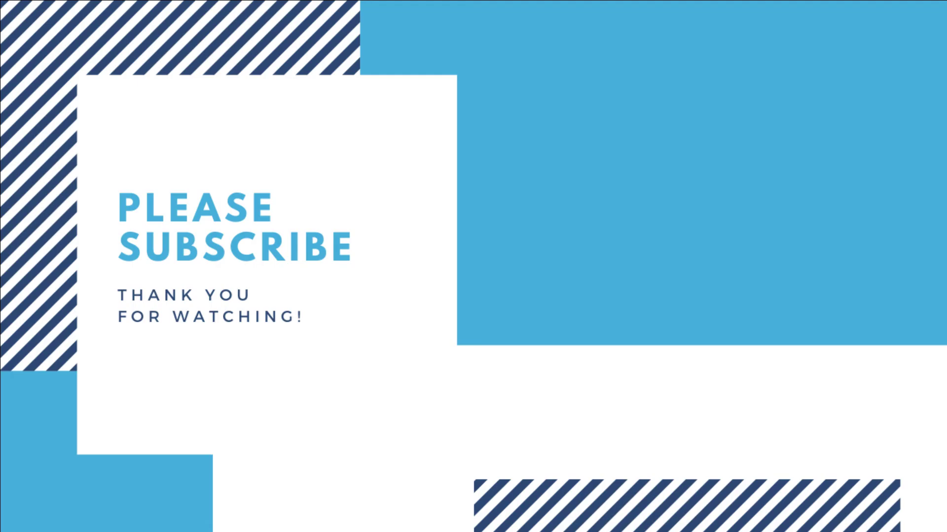